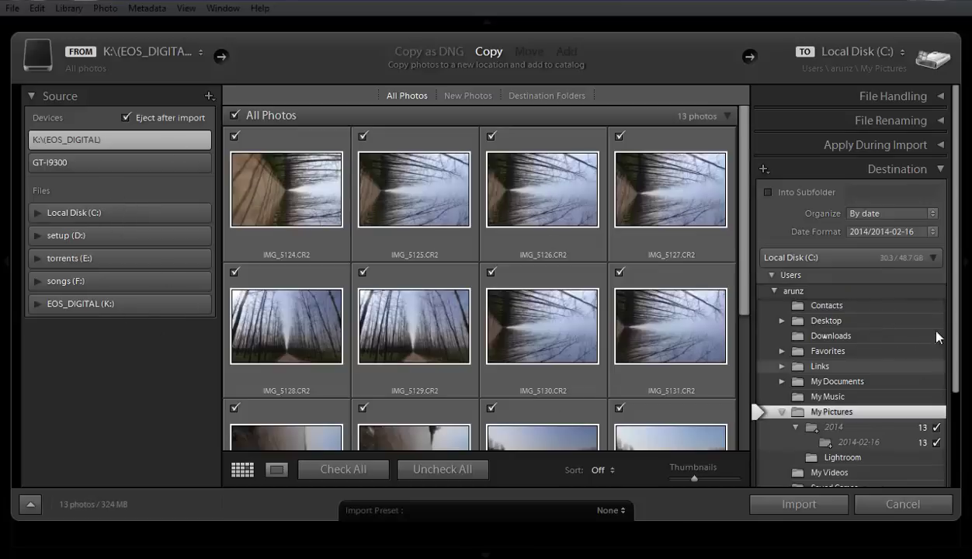
- Scroll through the Import grid to review the memory card's photos
{"action": "scroll", "coordinate": [940, 330], "scroll_direction": "down", "scroll_amount": 3}
{"action": "scroll", "coordinate": [953, 401], "scroll_direction": "up", "scroll_amount": 3}
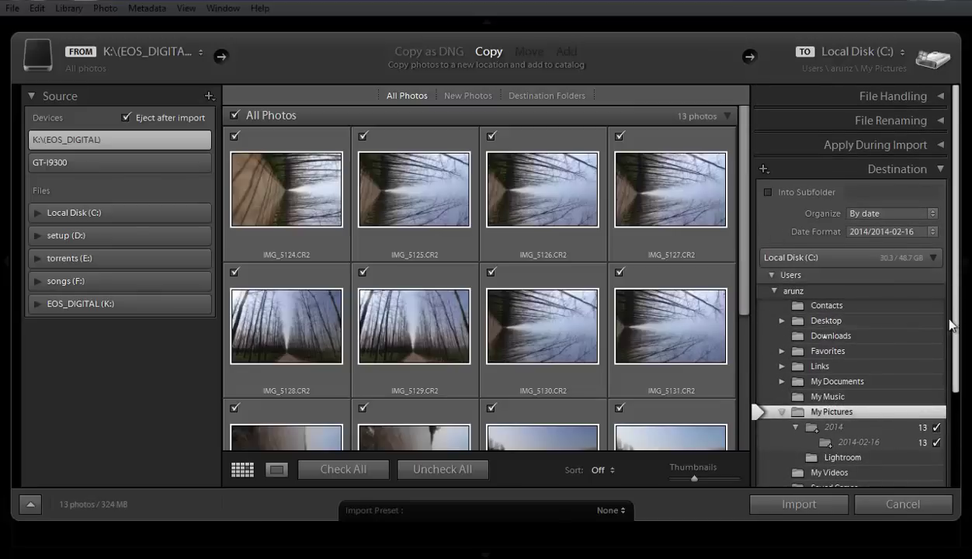
{"action": "scroll", "coordinate": [951, 318], "scroll_direction": "down", "scroll_amount": 3}
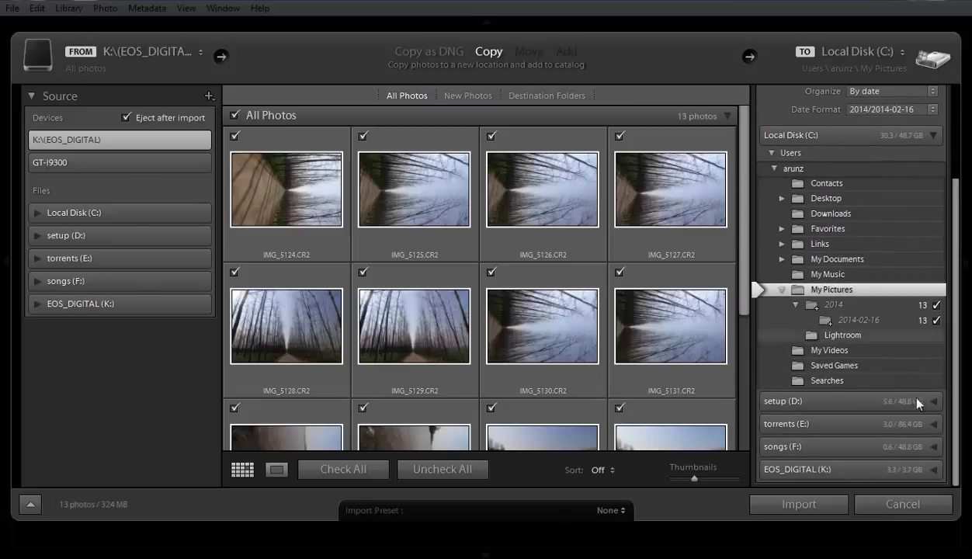
{"action": "scroll", "coordinate": [748, 299], "scroll_direction": "down", "scroll_amount": 2}
{"action": "scroll", "coordinate": [747, 299], "scroll_direction": "down", "scroll_amount": 2}
{"action": "scroll", "coordinate": [748, 299], "scroll_direction": "up", "scroll_amount": 4}
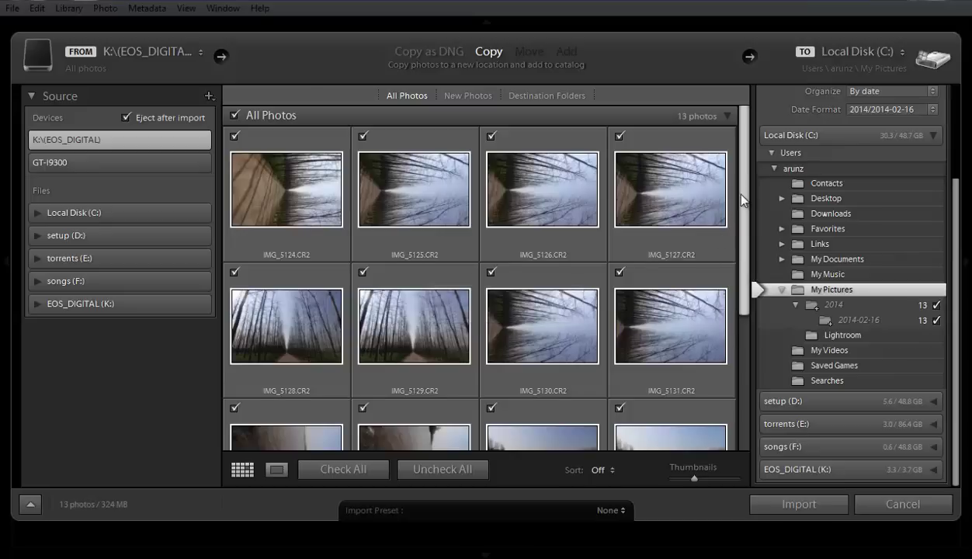
{"action": "scroll", "coordinate": [737, 322], "scroll_direction": "down", "scroll_amount": 2}
{"action": "scroll", "coordinate": [736, 319], "scroll_direction": "up", "scroll_amount": 3}
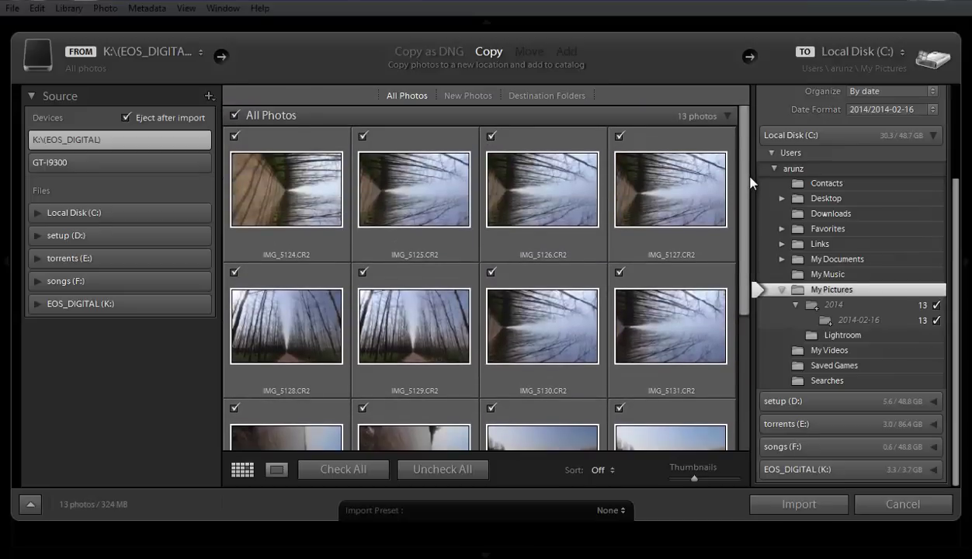
{"action": "scroll", "coordinate": [848, 243], "scroll_direction": "up", "scroll_amount": 3}
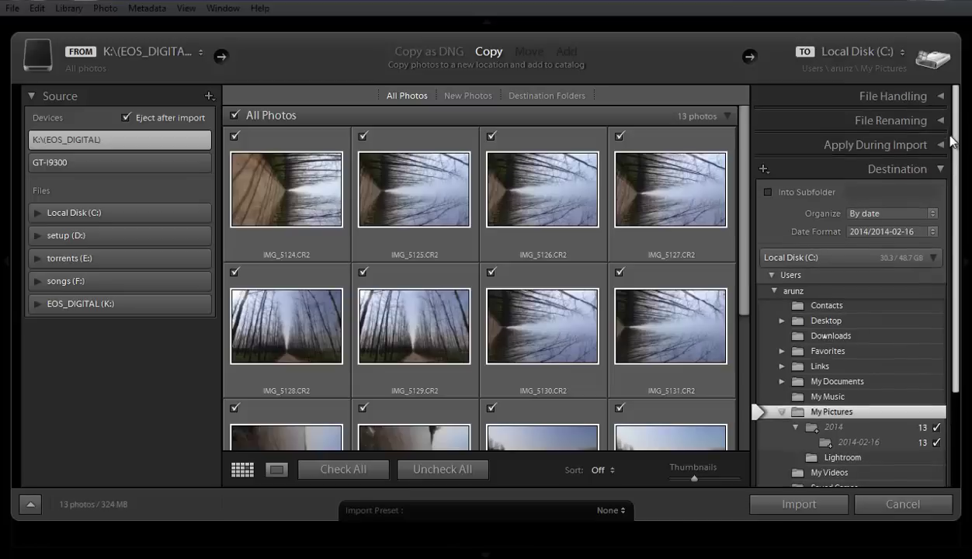
{"action": "scroll", "coordinate": [951, 144], "scroll_direction": "down", "scroll_amount": 3}
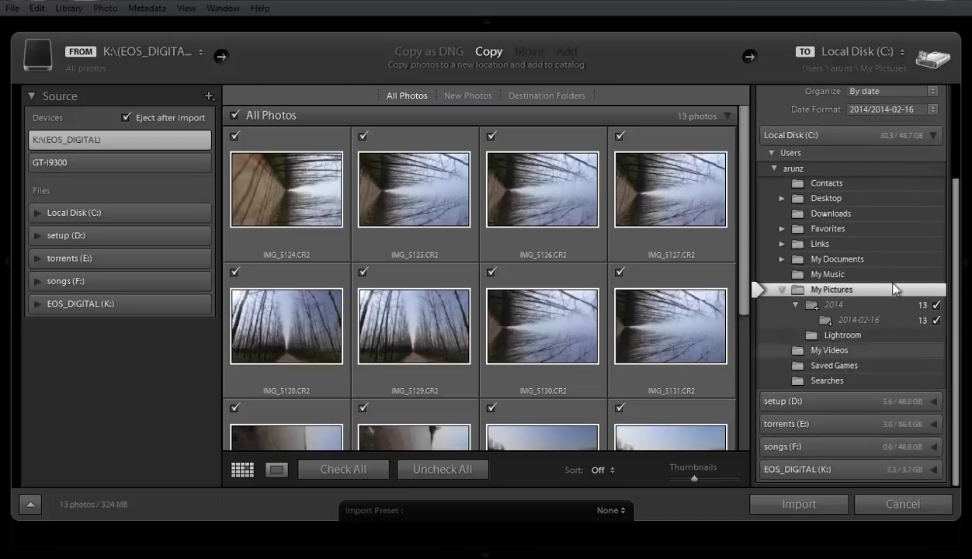
- Cancel the import and open Edit > Preferences on the General tab
{"action": "left_click", "coordinate": [921, 503]}
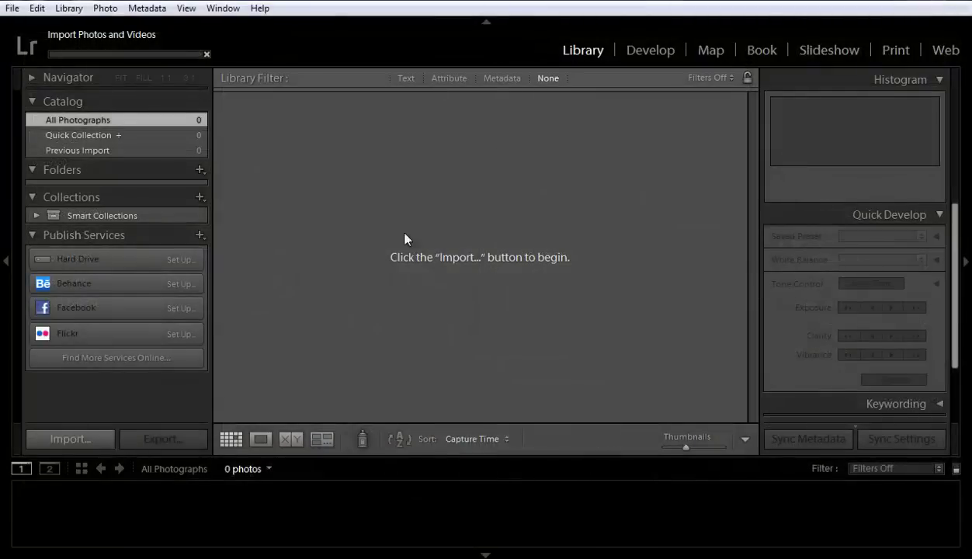
{"action": "left_click", "coordinate": [37, 9]}
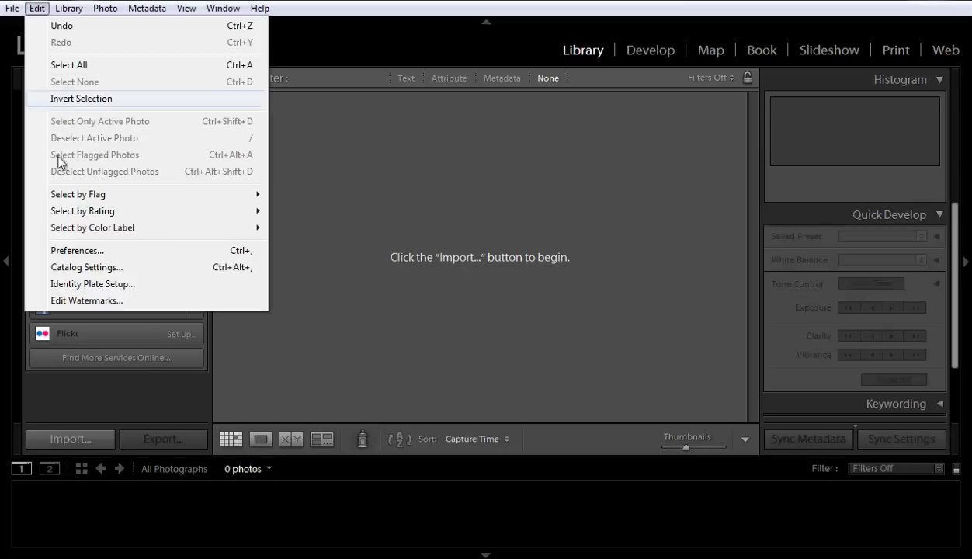
{"action": "left_click", "coordinate": [77, 250]}
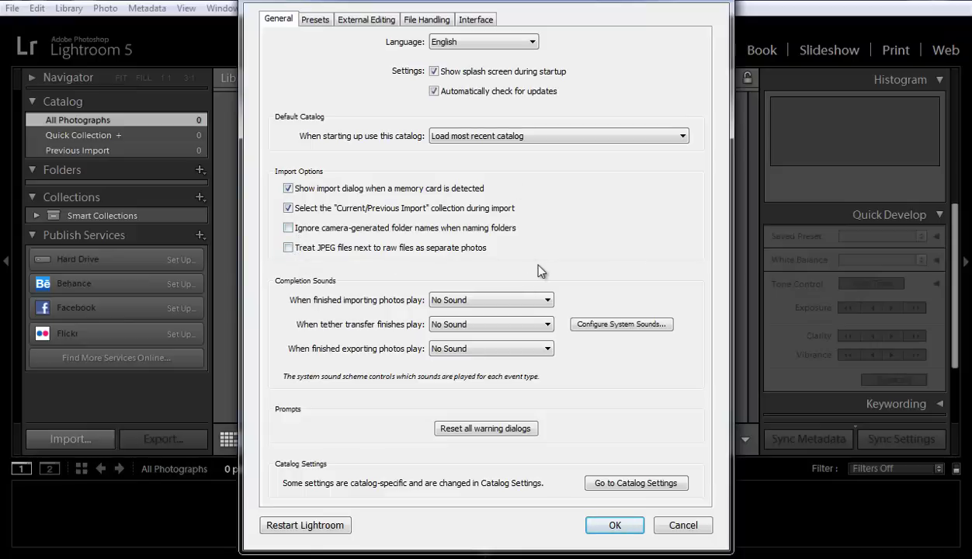
- Close Preferences unchanged and reopen Import (Ctrl+Shift+I) showing the 13 EOS_DIGITAL photos
{"action": "left_click", "coordinate": [677, 526]}
{"action": "left_click", "coordinate": [13, 7]}
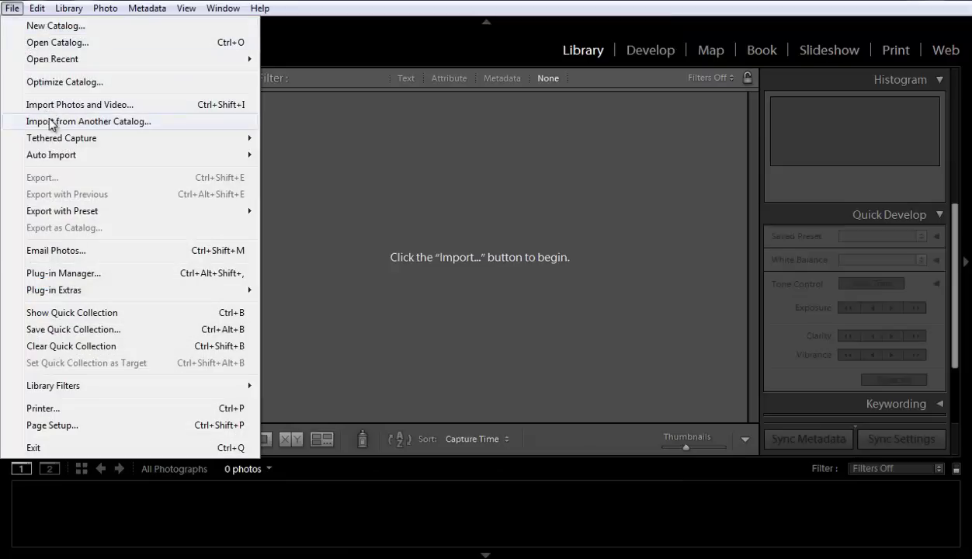
{"action": "left_click", "coordinate": [260, 163]}
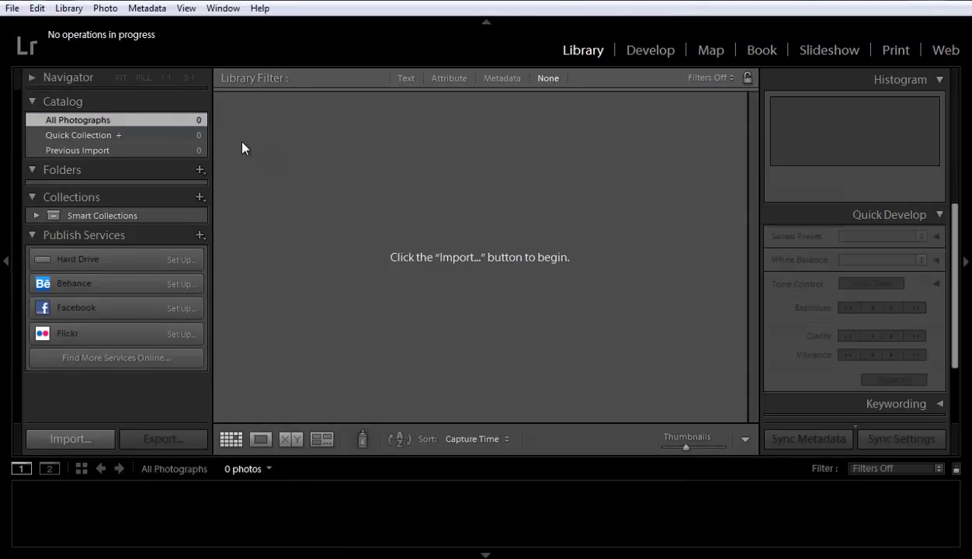
{"action": "key", "text": "ctrl+shift+i"}
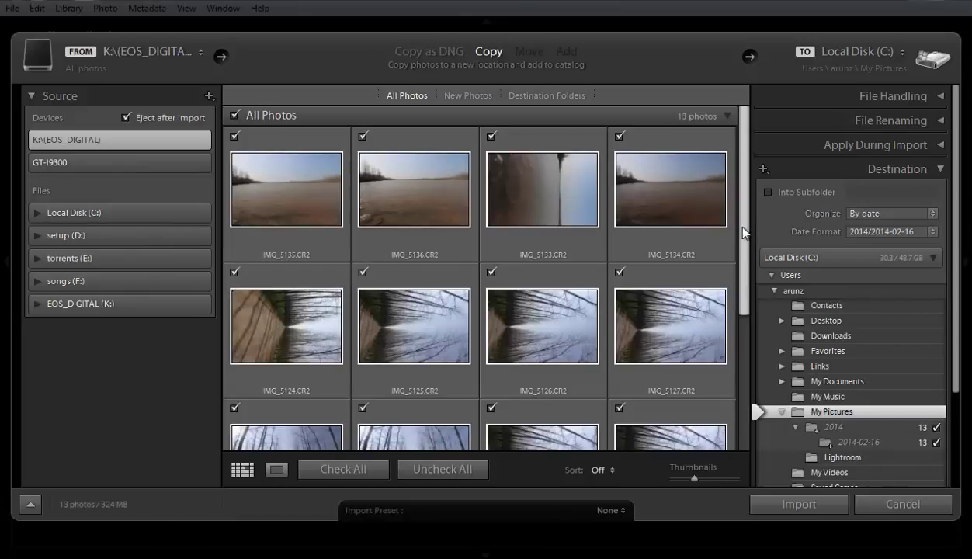
- Uncheck IMG_5135, IMG_5136, IMG_5133 and IMG_5134, leaving 9 of 13 photos checked
{"action": "mouse_move", "coordinate": [743, 233]}
{"action": "left_mouse_down"}
{"action": "mouse_move", "coordinate": [745, 346]}
{"action": "mouse_move", "coordinate": [755, 205]}
{"action": "mouse_move", "coordinate": [749, 388]}
{"action": "mouse_move", "coordinate": [749, 205]}
{"action": "left_mouse_up"}
{"action": "left_click", "coordinate": [234, 137]}
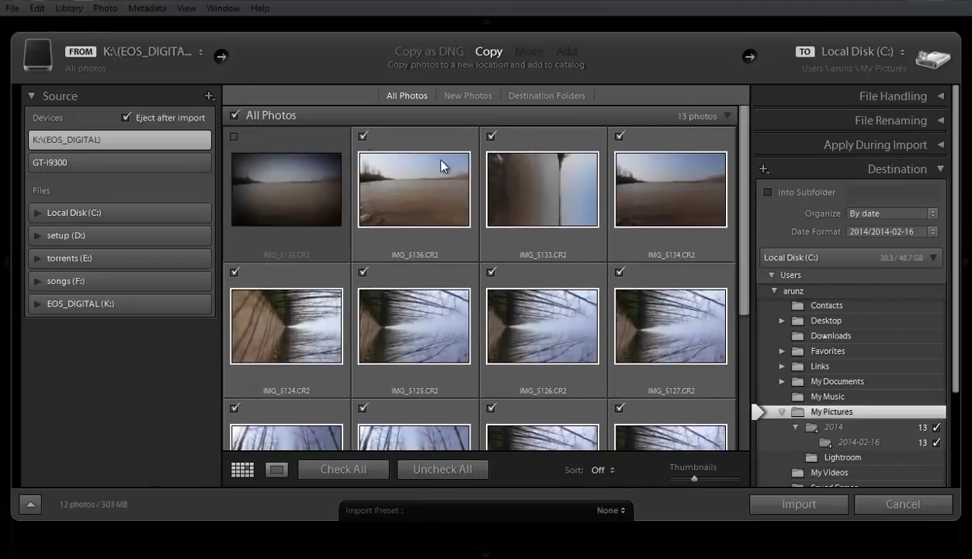
{"action": "left_click", "coordinate": [362, 136]}
{"action": "left_click", "coordinate": [490, 137]}
{"action": "left_click", "coordinate": [619, 137]}
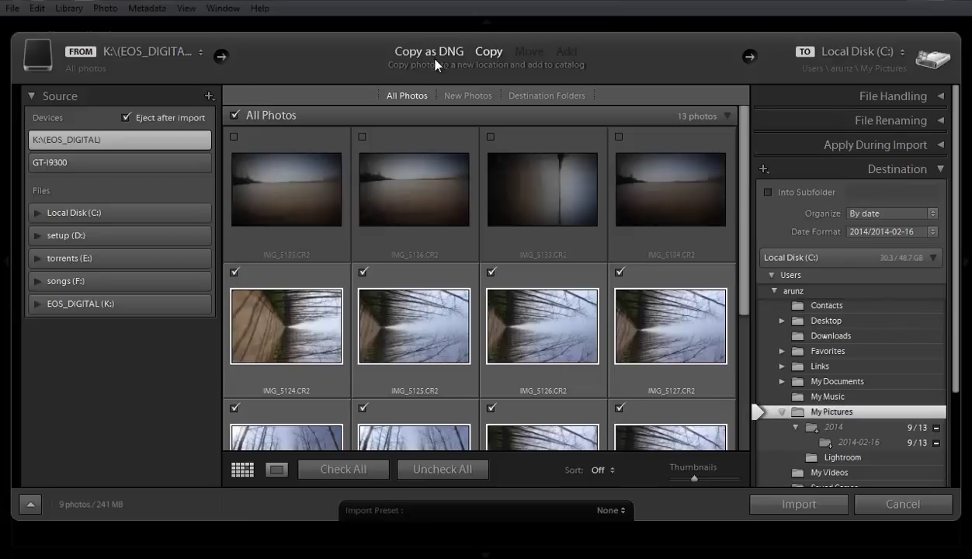
- Uncheck IMG_5124 and IMG_5125, then check them again
{"action": "scroll", "coordinate": [736, 253], "scroll_direction": "down", "scroll_amount": 1}
{"action": "scroll", "coordinate": [736, 253], "scroll_direction": "down", "scroll_amount": 3}
{"action": "scroll", "coordinate": [730, 307], "scroll_direction": "down", "scroll_amount": 3}
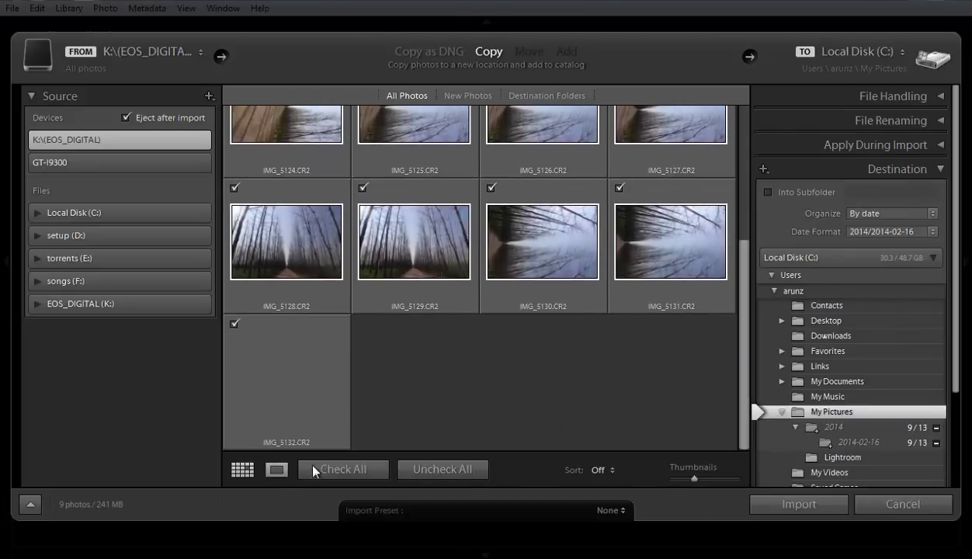
{"action": "left_click_drag", "start_coordinate": [741, 330], "coordinate": [746, 189]}
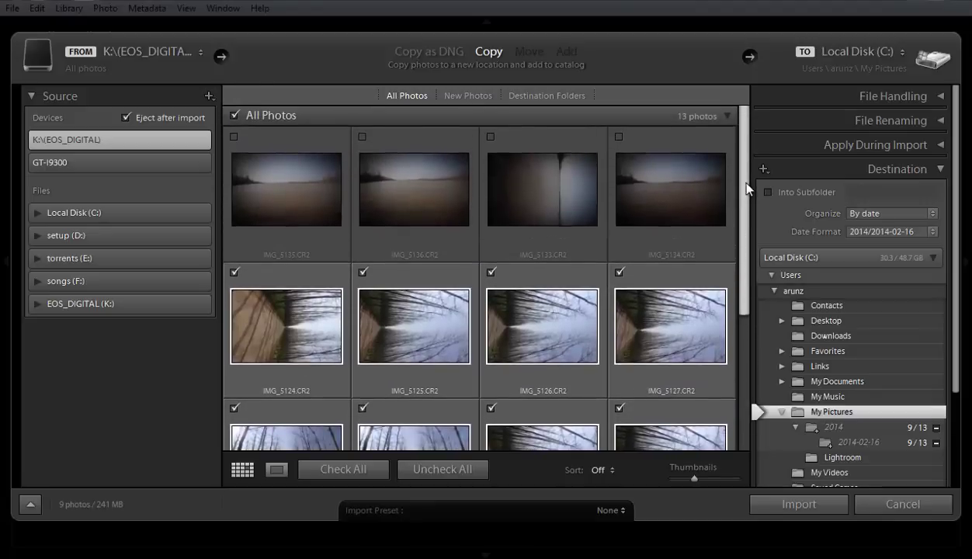
{"action": "left_click", "coordinate": [234, 272]}
{"action": "left_click", "coordinate": [363, 272]}
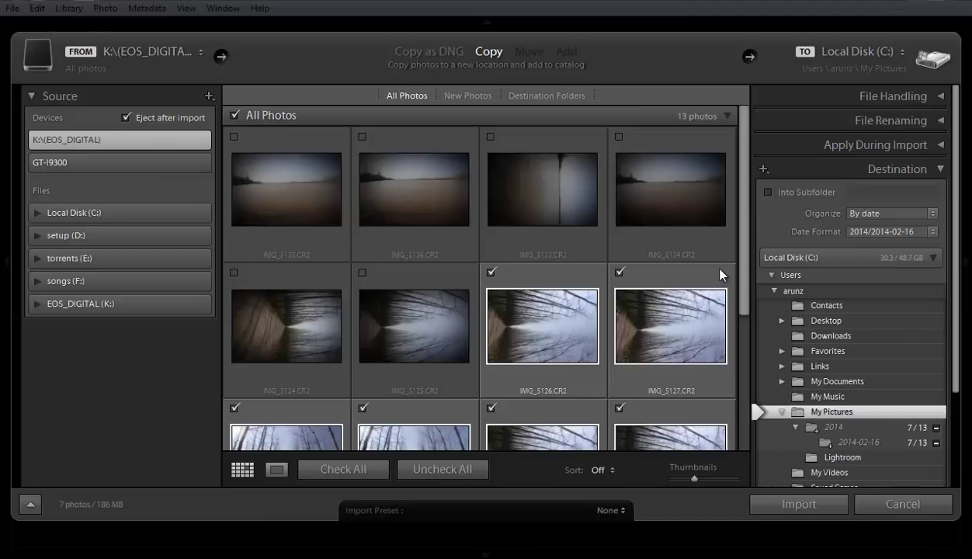
{"action": "scroll", "coordinate": [726, 279], "scroll_direction": "down", "scroll_amount": 3}
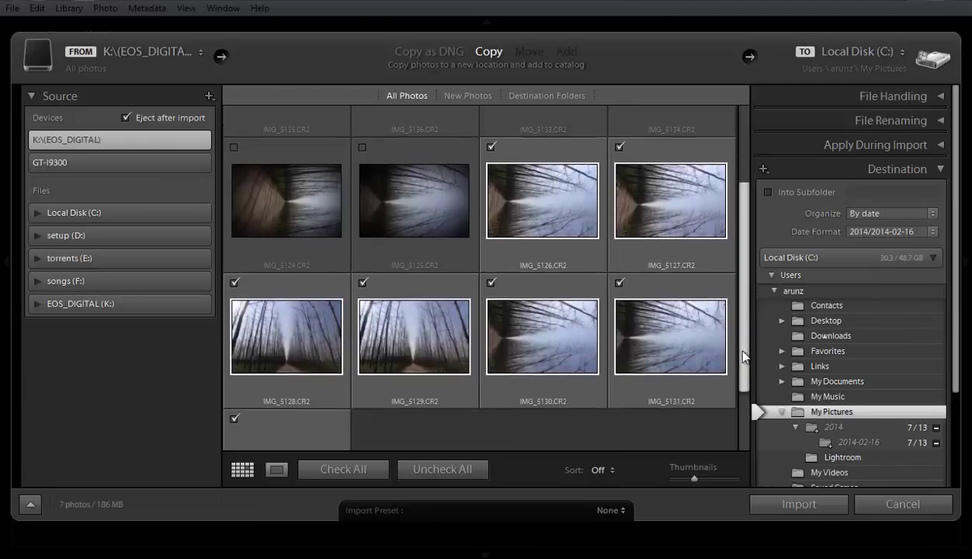
{"action": "mouse_move", "coordinate": [744, 324]}
{"action": "left_mouse_down"}
{"action": "mouse_move", "coordinate": [740, 341]}
{"action": "mouse_move", "coordinate": [745, 241]}
{"action": "left_mouse_up"}
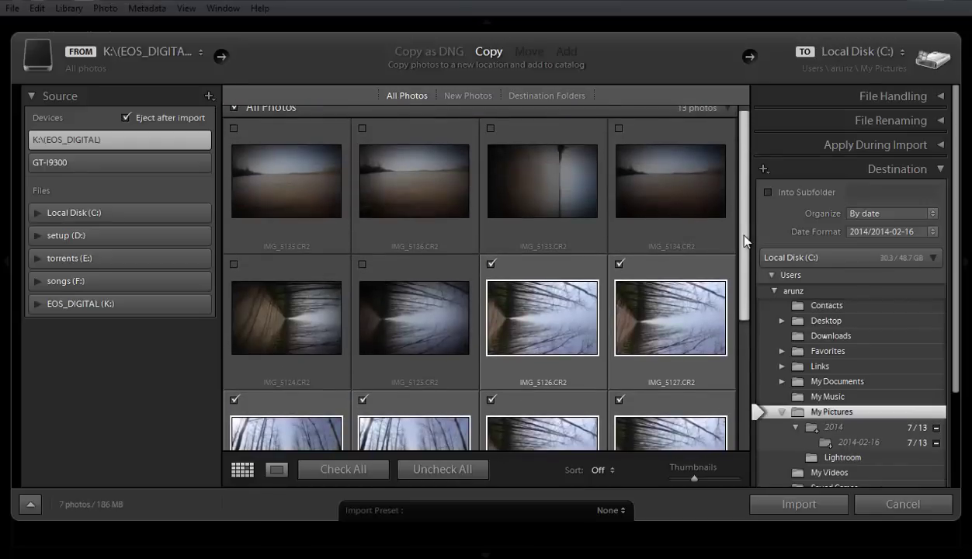
{"action": "left_click_drag", "start_coordinate": [744, 240], "coordinate": [744, 231]}
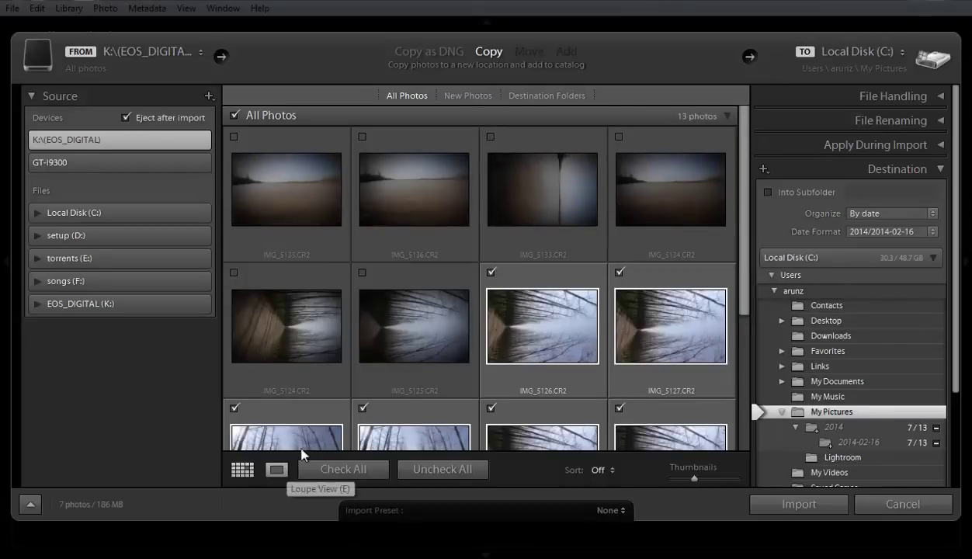
{"action": "left_click", "coordinate": [362, 272]}
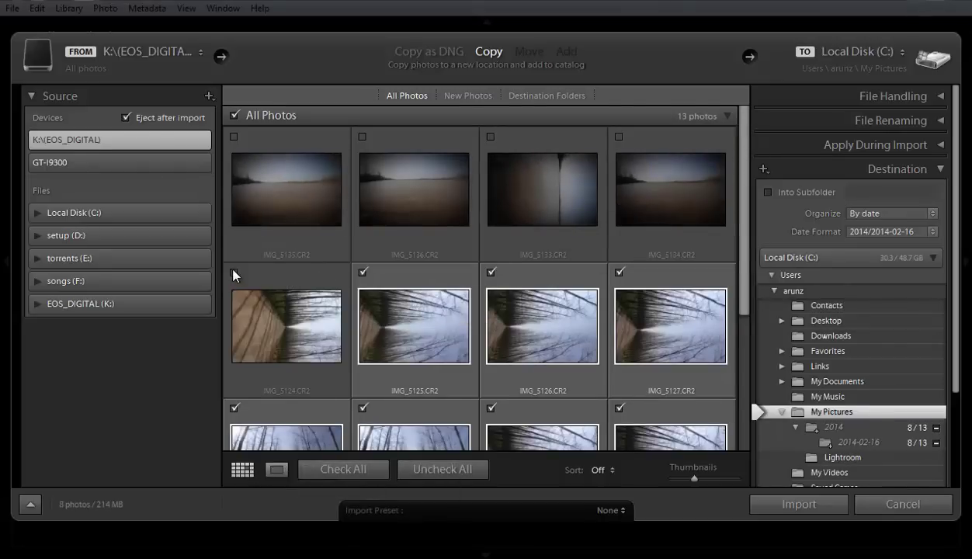
{"action": "left_click", "coordinate": [234, 273]}
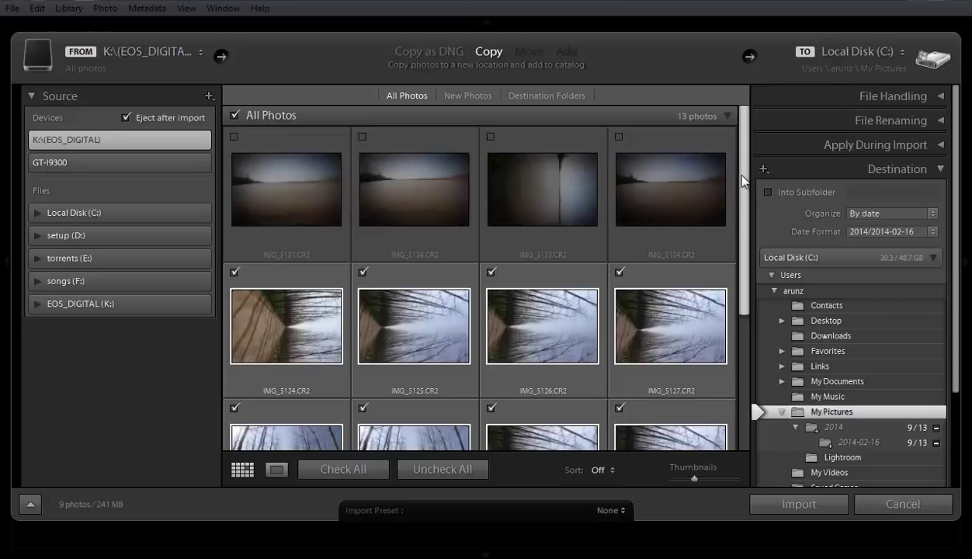
- Toggle IMG_5124 through IMG_5127 off and back on, keeping 9 of 13 (241 MB) checked
{"action": "scroll", "coordinate": [738, 171], "scroll_direction": "down", "scroll_amount": 1}
{"action": "left_click", "coordinate": [618, 247]}
{"action": "left_click", "coordinate": [489, 247]}
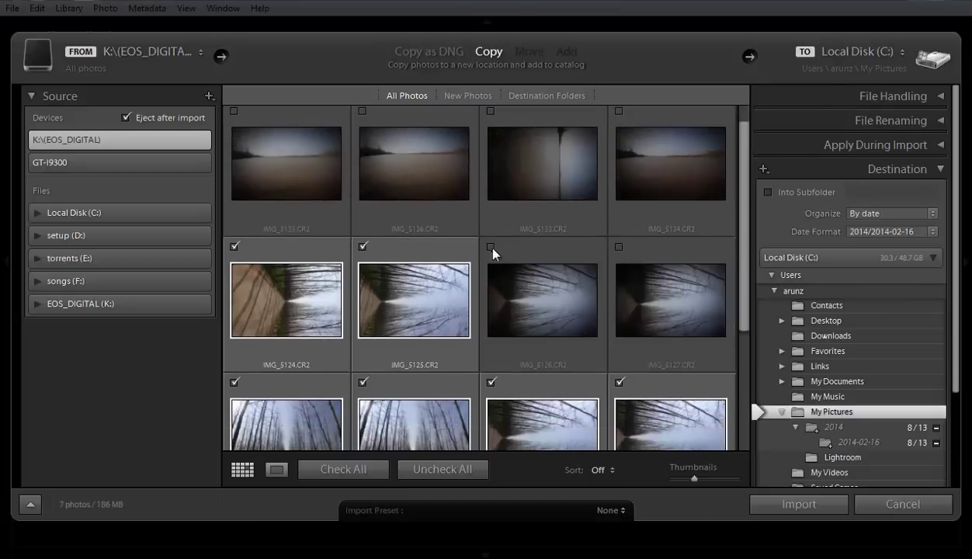
{"action": "left_click", "coordinate": [363, 247]}
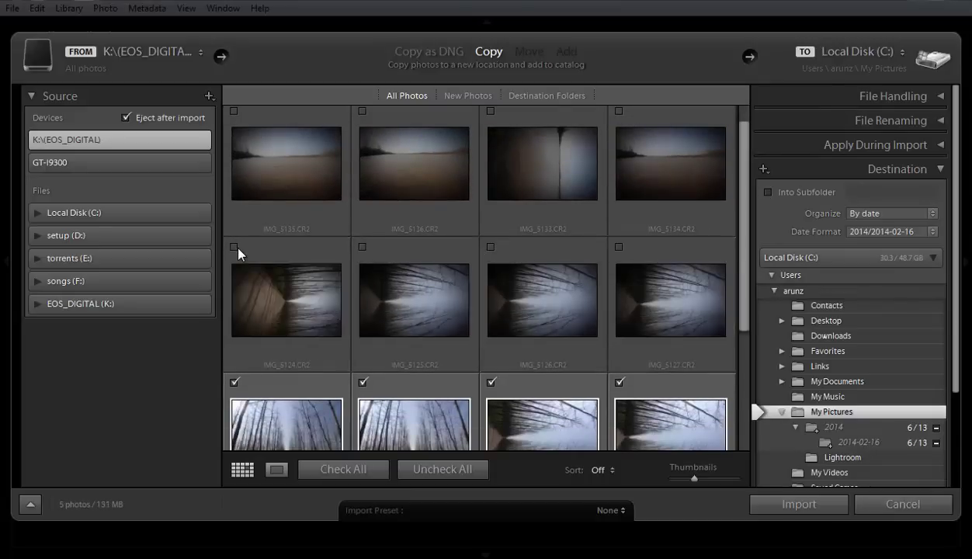
{"action": "left_click", "coordinate": [363, 246]}
{"action": "left_click", "coordinate": [490, 247]}
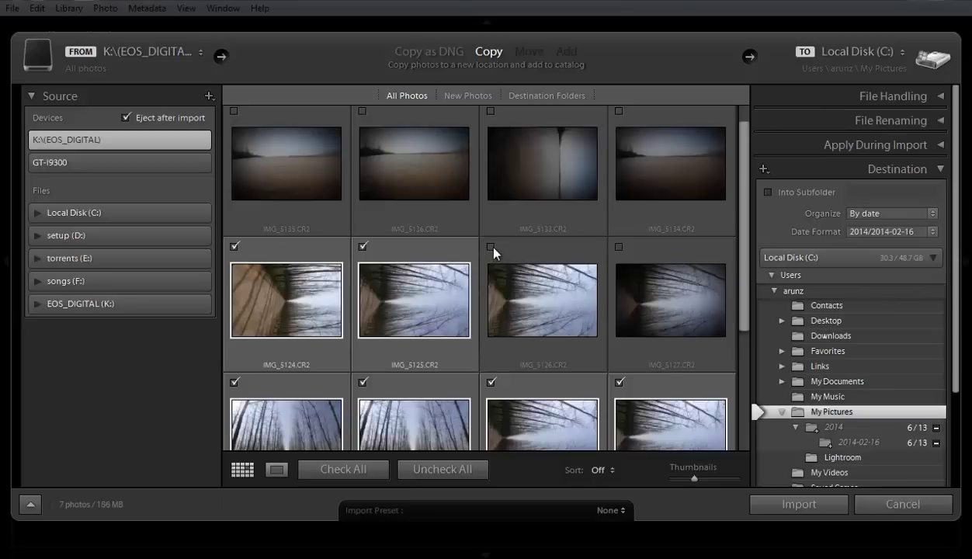
{"action": "left_click", "coordinate": [618, 247]}
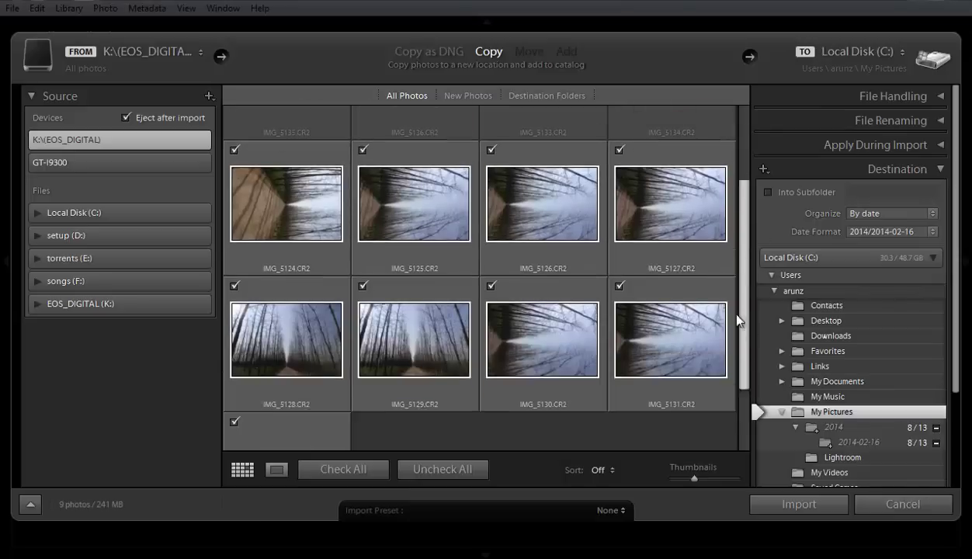
{"action": "scroll", "coordinate": [726, 272], "scroll_direction": "down", "scroll_amount": 2}
{"action": "scroll", "coordinate": [739, 249], "scroll_direction": "up", "scroll_amount": 3}
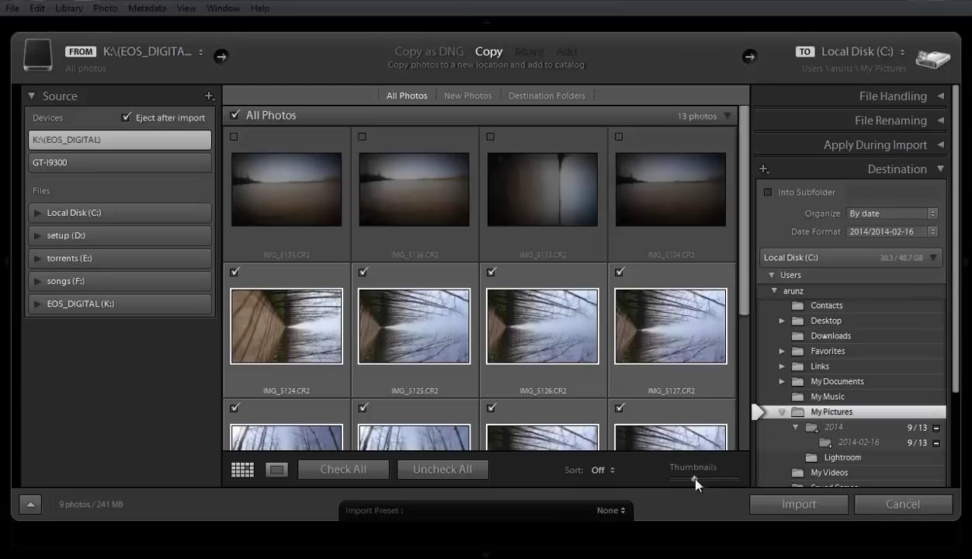
- Shrink thumbnails, check all 13, then uncheck IMG_5130–IMG_5132 for 10 photos (250 MB)
{"action": "left_click_drag", "start_coordinate": [686, 478], "coordinate": [685, 478]}
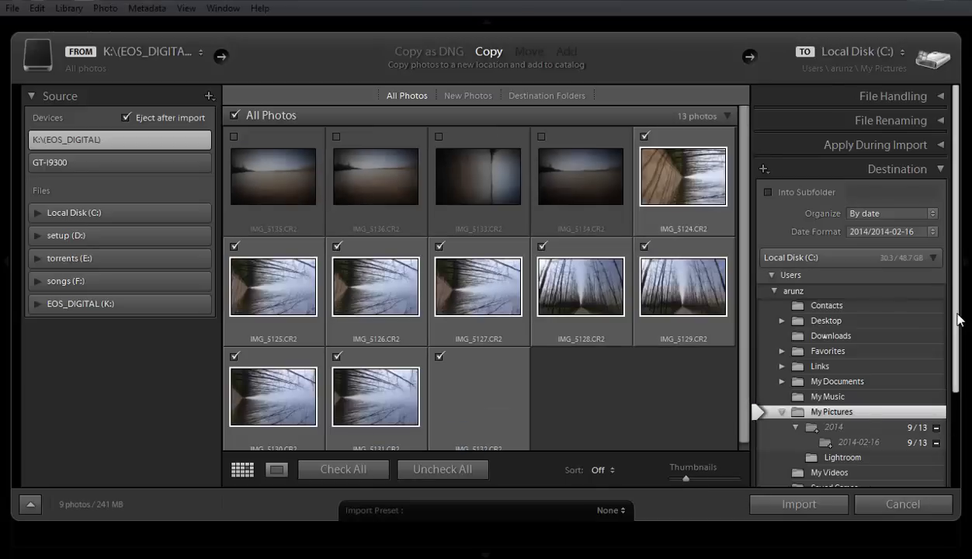
{"action": "left_click", "coordinate": [353, 473]}
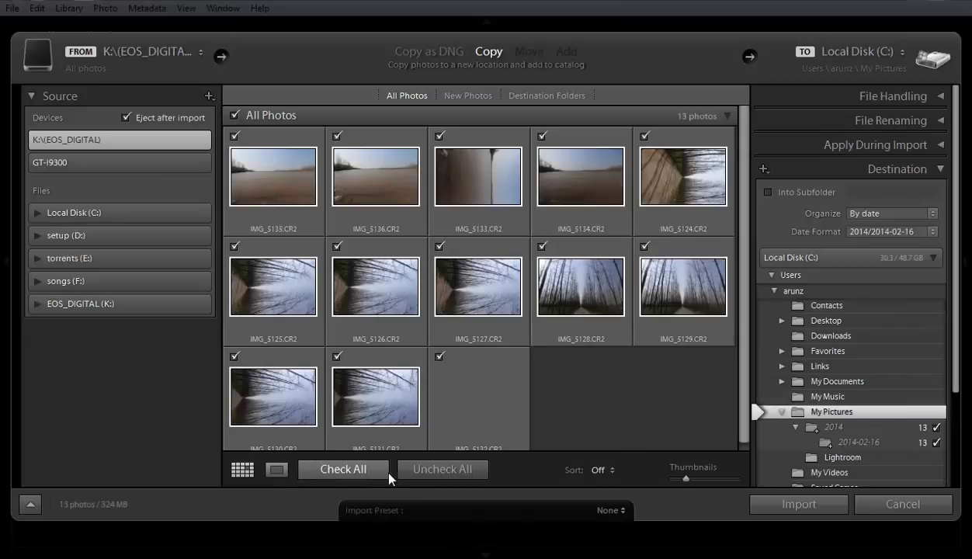
{"action": "left_click", "coordinate": [234, 356]}
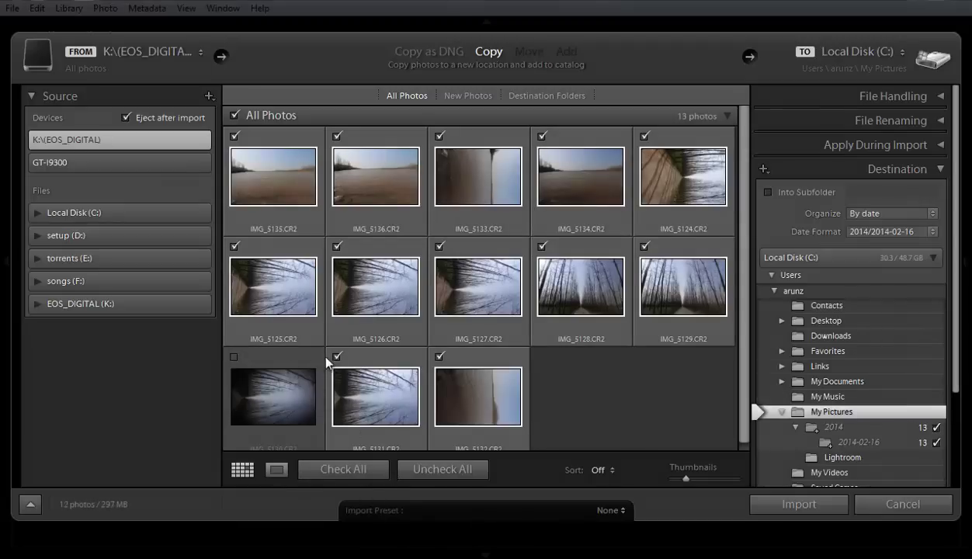
{"action": "left_click", "coordinate": [336, 357]}
{"action": "left_click", "coordinate": [441, 357]}
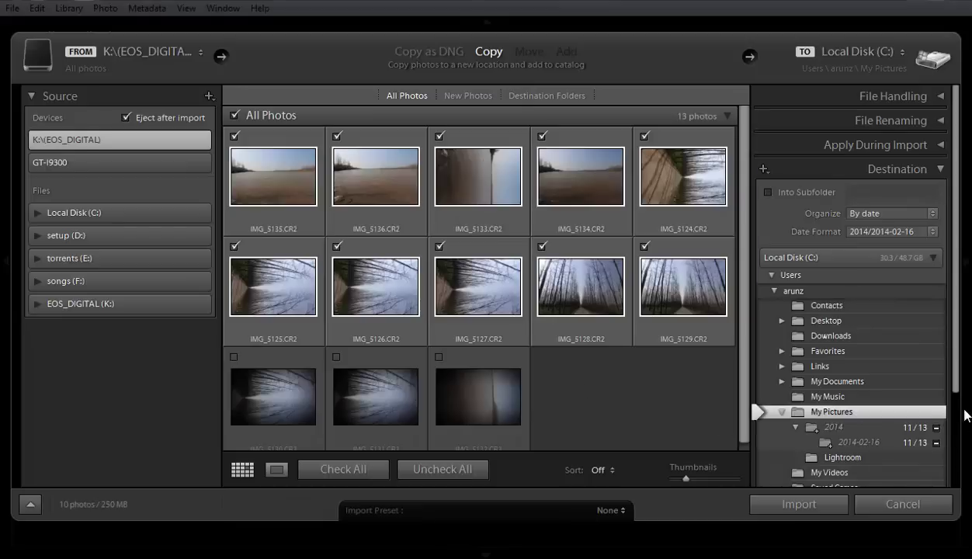
{"action": "scroll", "coordinate": [956, 388], "scroll_direction": "down", "scroll_amount": 3}
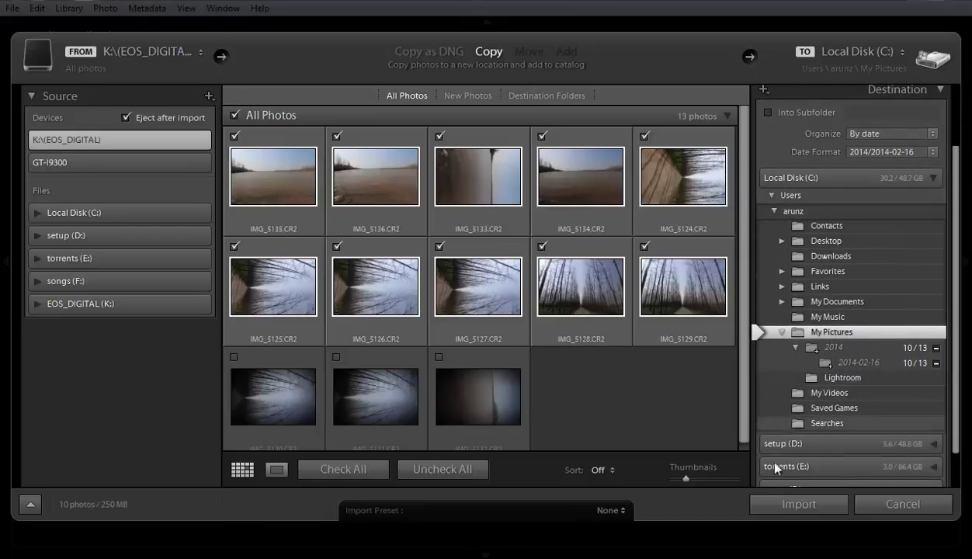
{"action": "scroll", "coordinate": [944, 373], "scroll_direction": "down", "scroll_amount": 2}
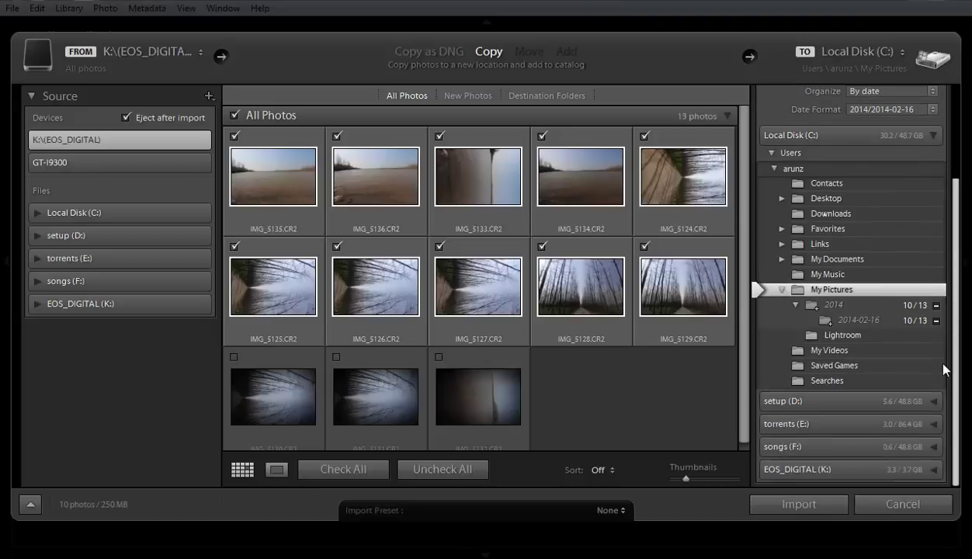
{"action": "left_click_drag", "start_coordinate": [956, 331], "coordinate": [953, 350]}
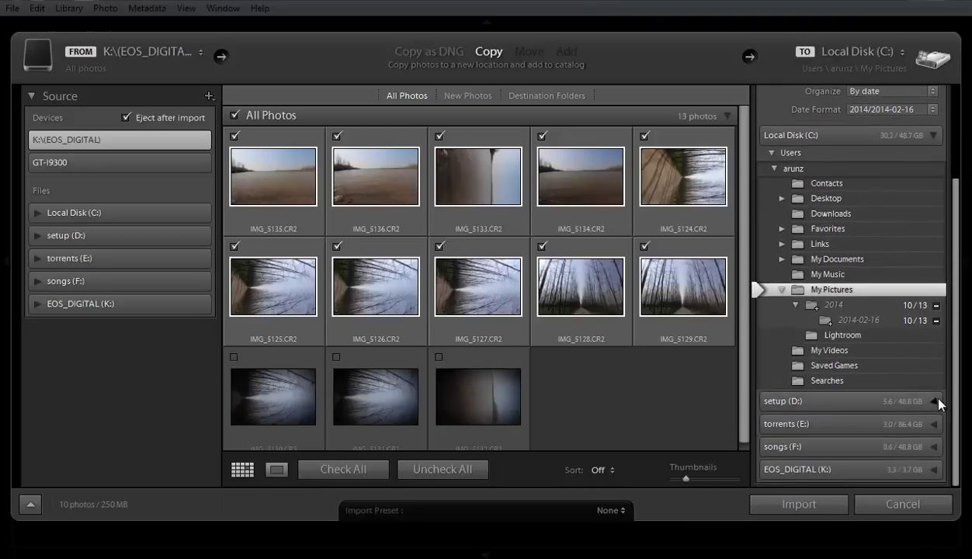
{"action": "left_click", "coordinate": [935, 400]}
{"action": "left_click", "coordinate": [935, 401]}
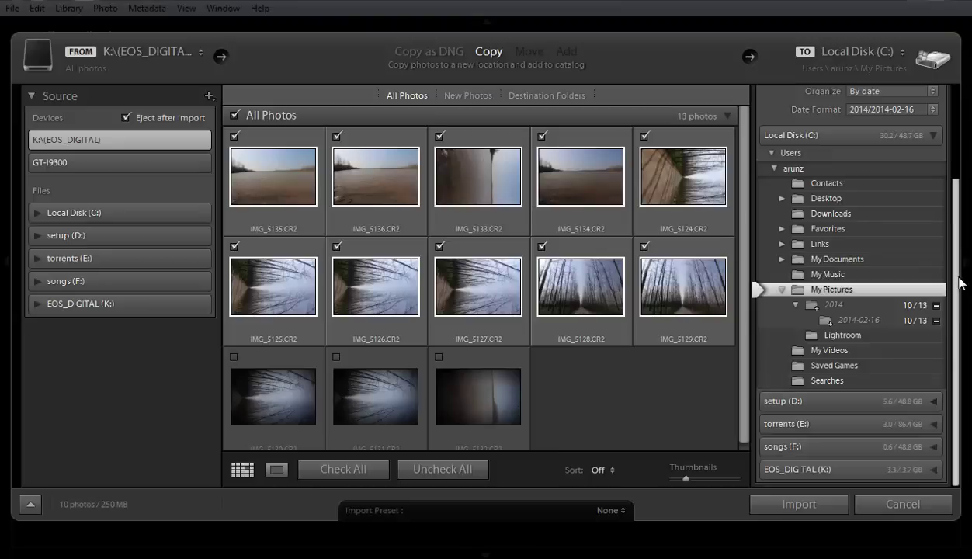
{"action": "left_click", "coordinate": [932, 424]}
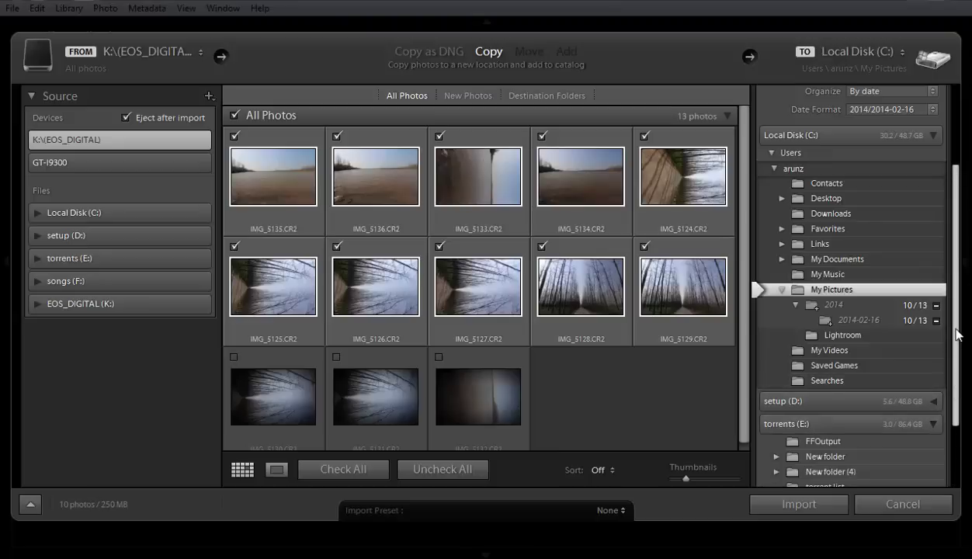
{"action": "left_click", "coordinate": [934, 332]}
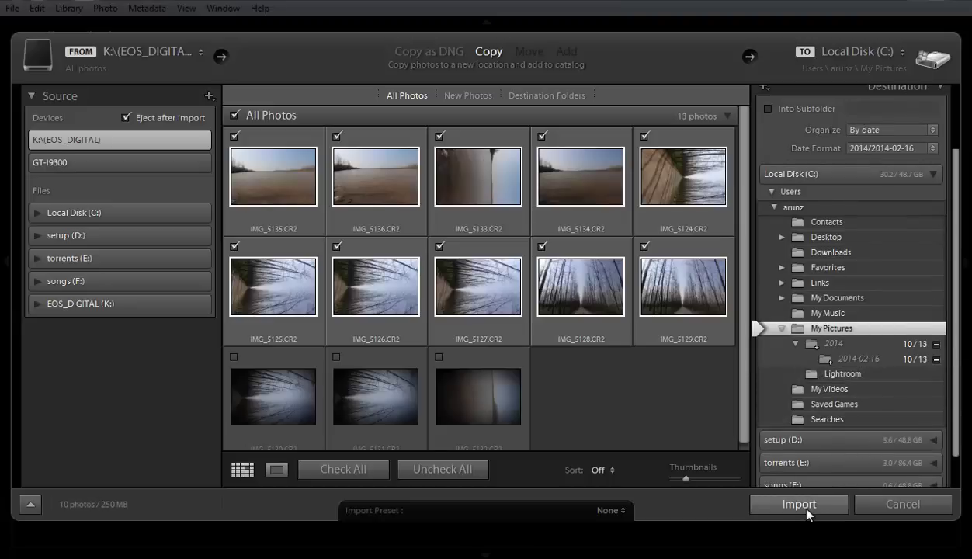
{"action": "scroll", "coordinate": [954, 214], "scroll_direction": "up", "scroll_amount": 2}
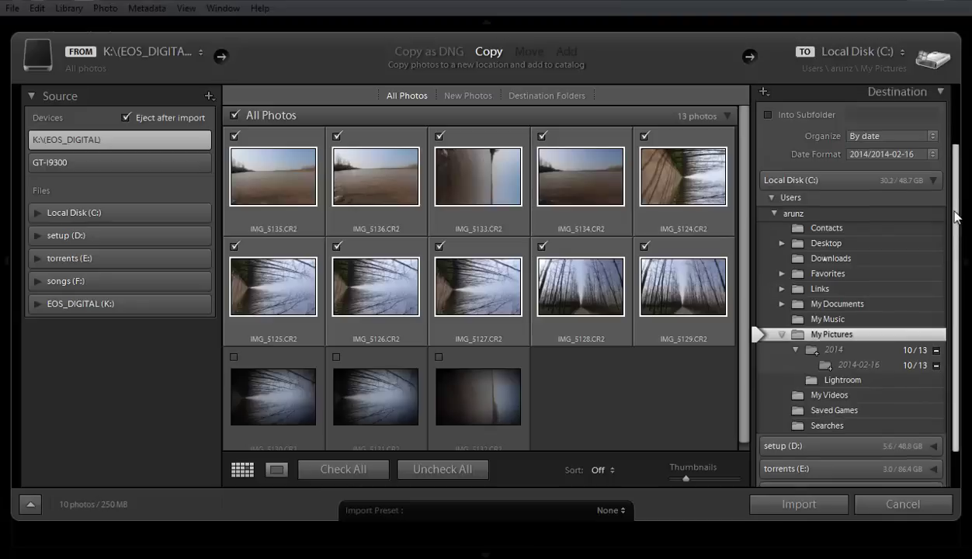
{"action": "left_click_drag", "start_coordinate": [956, 200], "coordinate": [956, 160]}
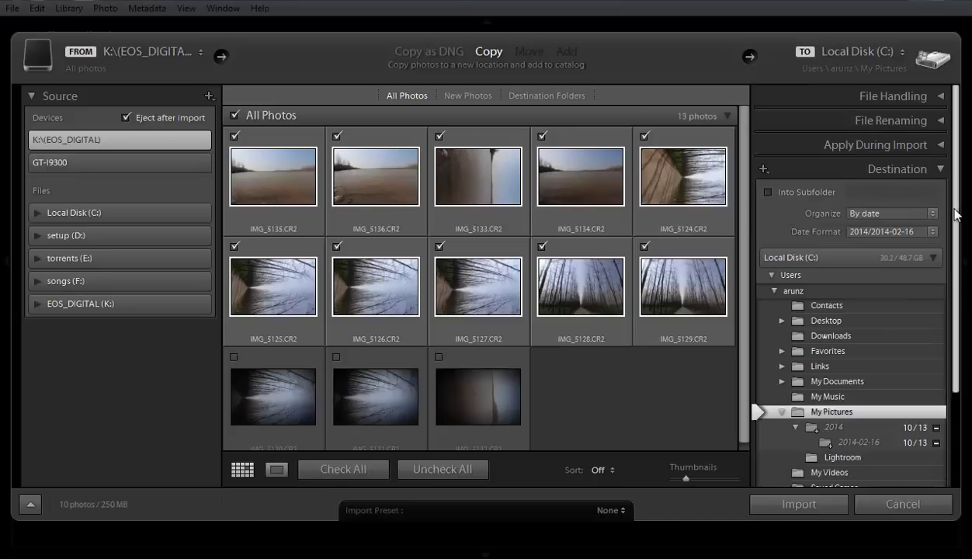
- Expand File Handling and File Renaming, leaving Rename Files unchecked
{"action": "left_click", "coordinate": [938, 98]}
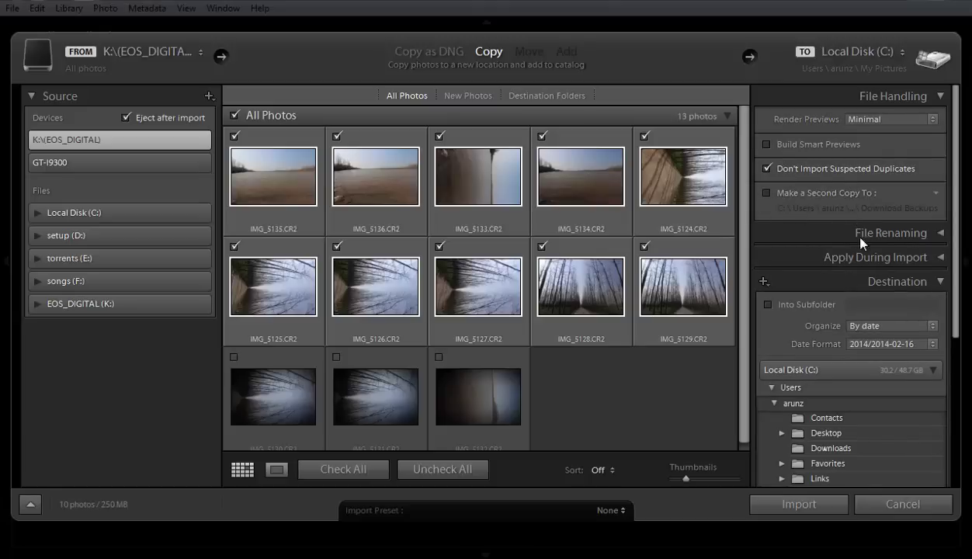
{"action": "left_click", "coordinate": [925, 235]}
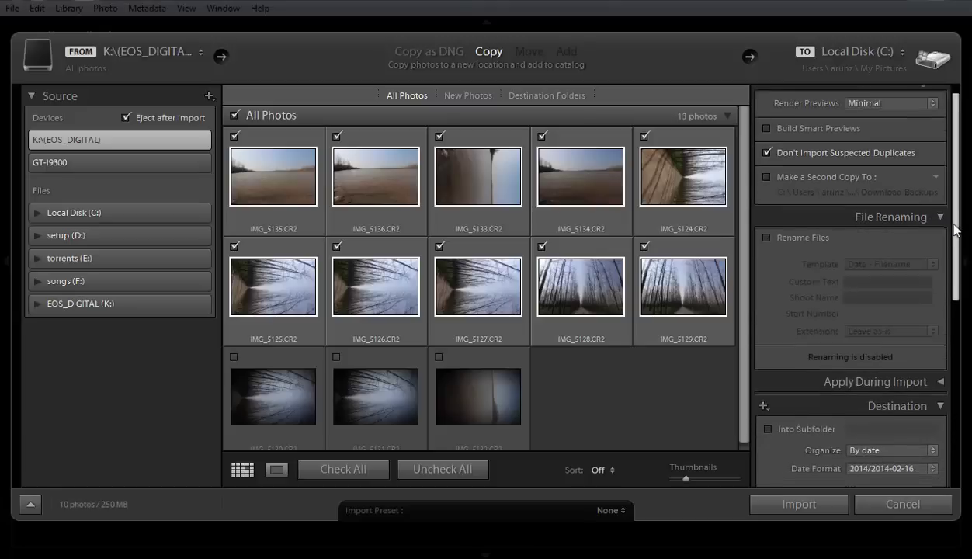
{"action": "left_click", "coordinate": [767, 219]}
{"action": "left_click", "coordinate": [766, 220]}
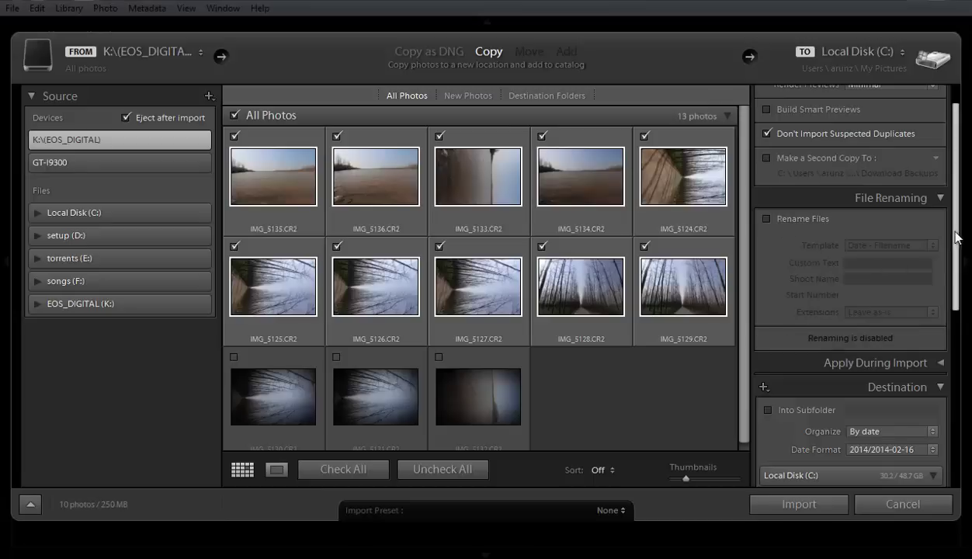
- Expand the Apply During Import panel to review its settings
{"action": "left_click_drag", "start_coordinate": [951, 244], "coordinate": [956, 380]}
{"action": "left_click", "coordinate": [936, 253]}
{"action": "scroll", "coordinate": [955, 256], "scroll_direction": "down", "scroll_amount": 2}
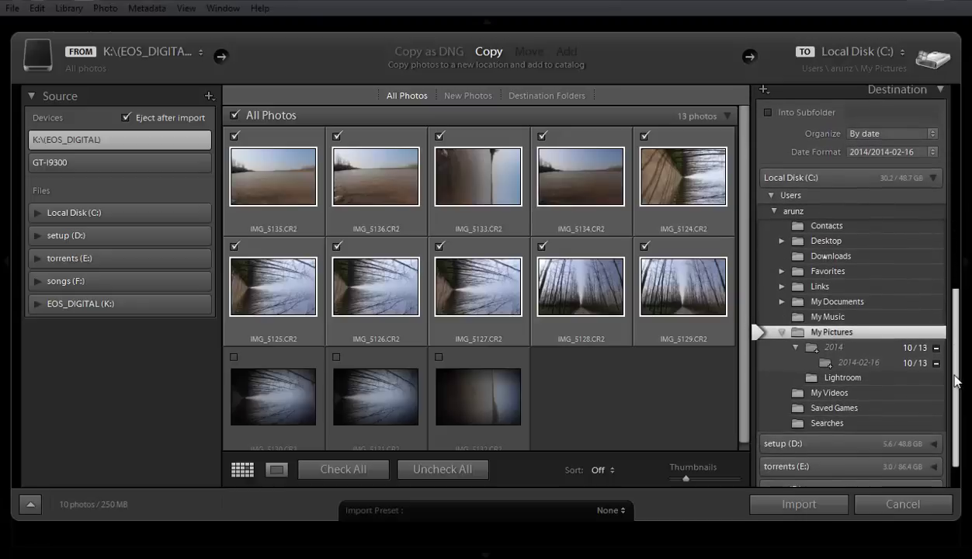
- Import the ten checked photos into My Pictures
{"action": "left_click", "coordinate": [783, 503]}
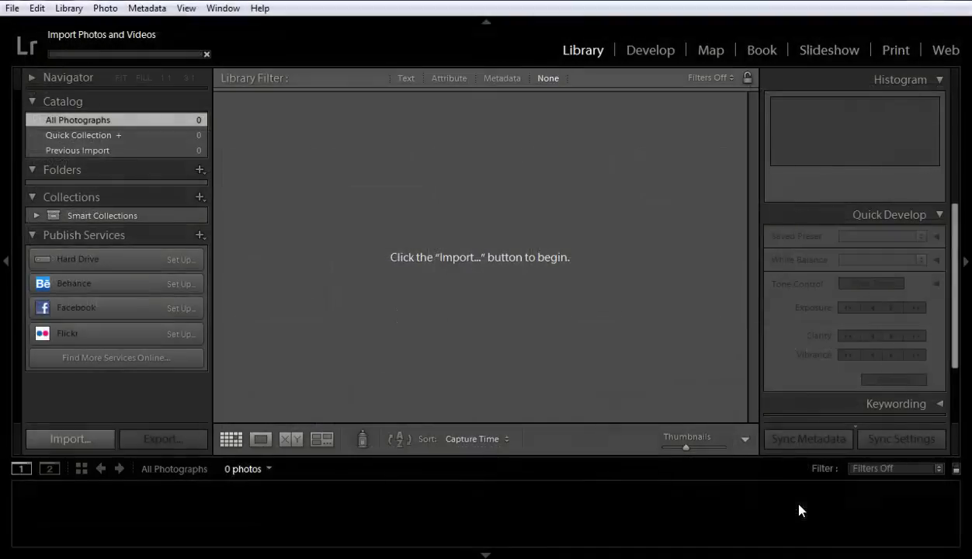